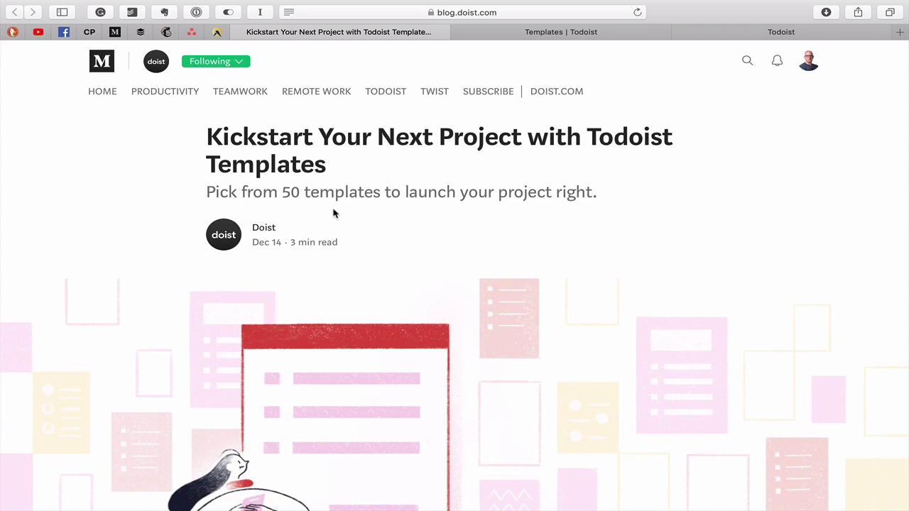
Read through the Doist blog article on templates, then switch to the 'Templates | Todoist' tab
{"action": "scroll", "coordinate": [370, 215], "scroll_direction": "down", "scroll_amount": 10}
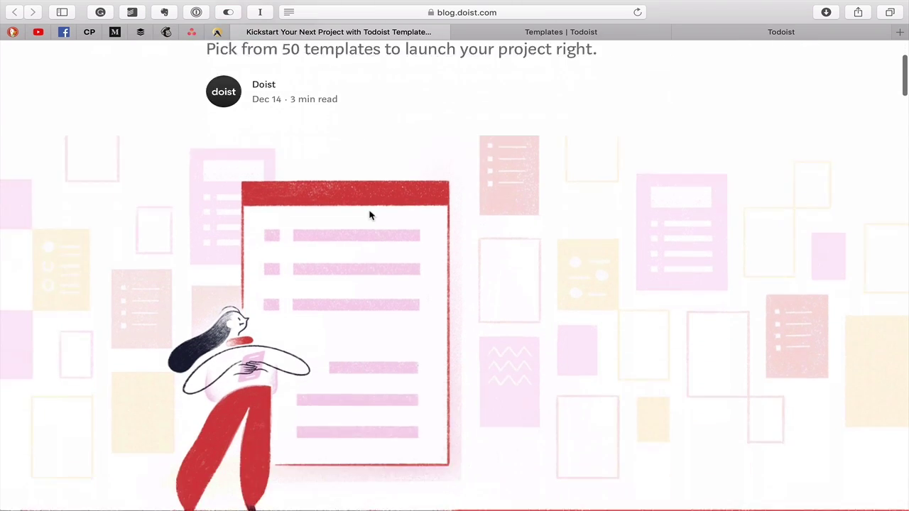
{"action": "scroll", "coordinate": [370, 216], "scroll_direction": "down", "scroll_amount": 20}
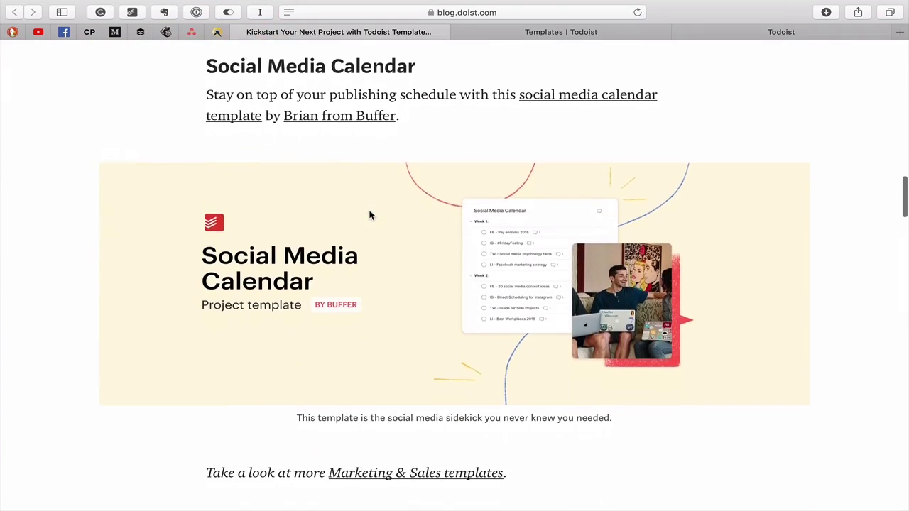
{"action": "scroll", "coordinate": [370, 215], "scroll_direction": "down", "scroll_amount": 20}
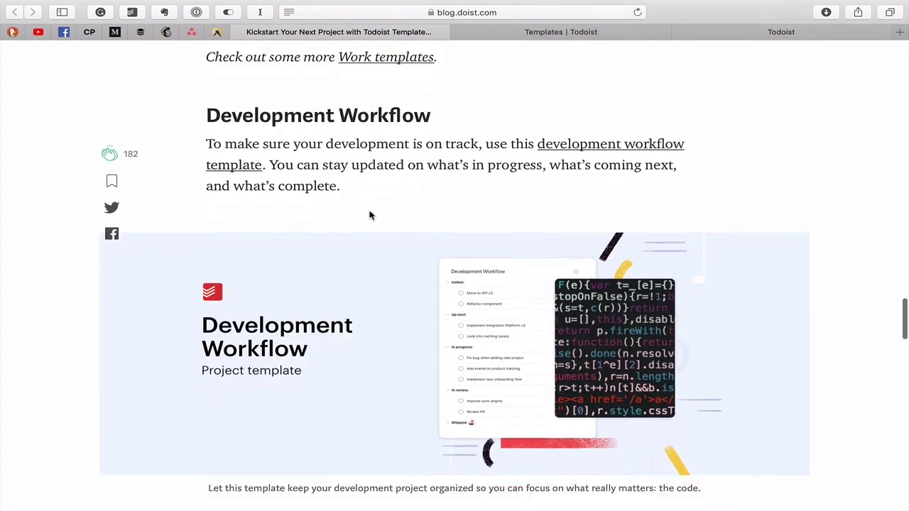
{"action": "scroll", "coordinate": [369, 216], "scroll_direction": "up", "scroll_amount": 20}
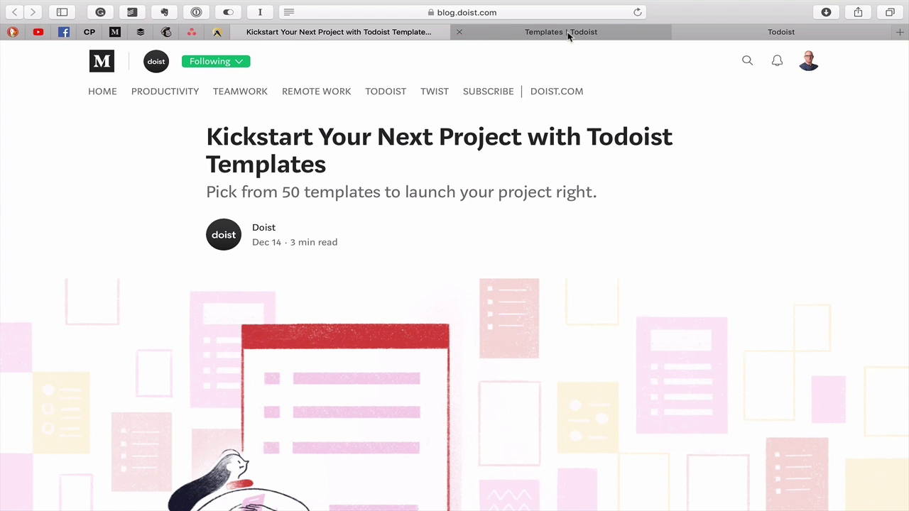
{"action": "scroll", "coordinate": [448, 184], "scroll_direction": "down", "scroll_amount": 20}
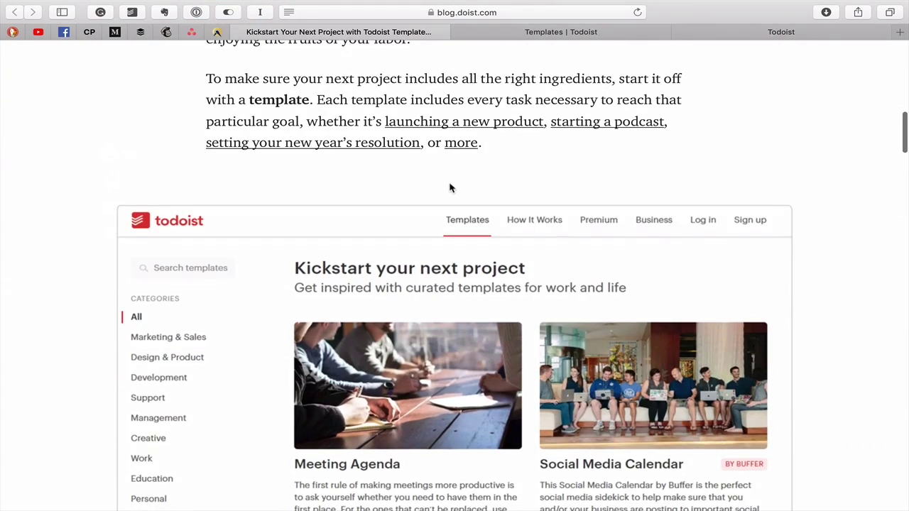
{"action": "scroll", "coordinate": [450, 187], "scroll_direction": "up", "scroll_amount": 4}
{"action": "scroll", "coordinate": [450, 187], "scroll_direction": "down", "scroll_amount": 5}
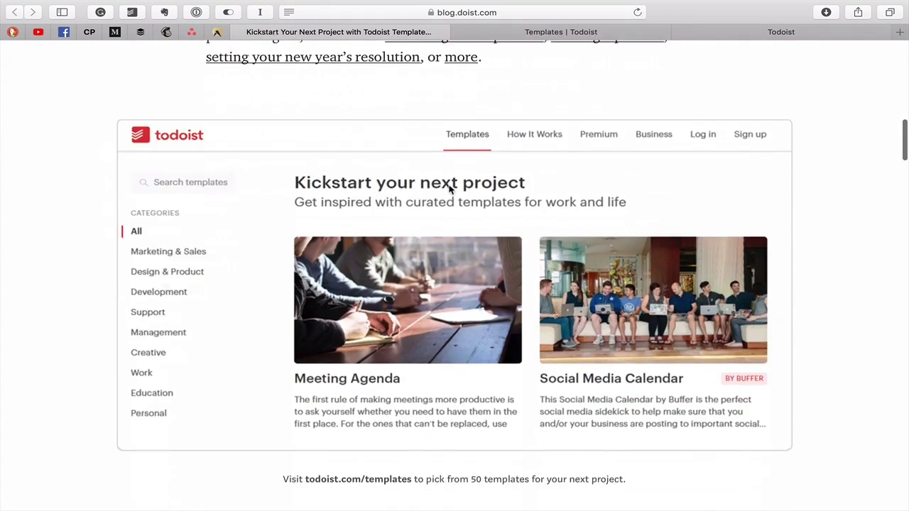
{"action": "scroll", "coordinate": [449, 188], "scroll_direction": "down", "scroll_amount": 4}
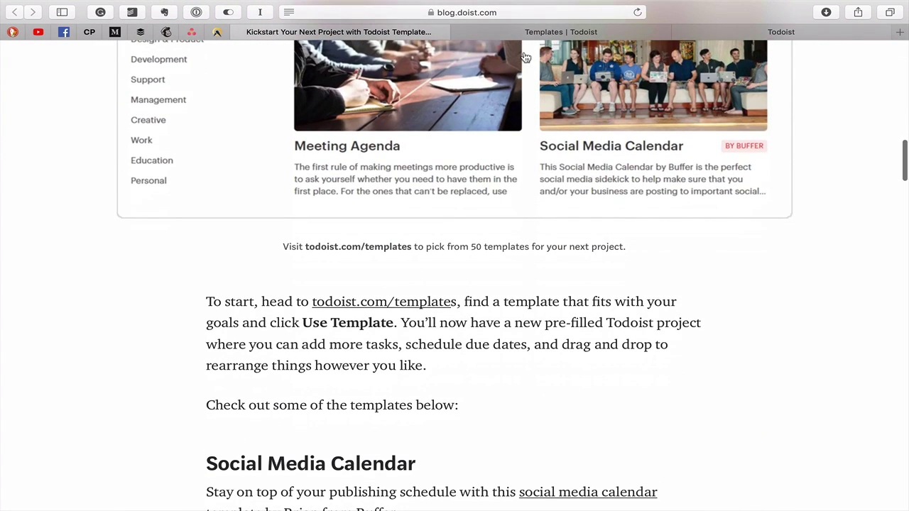
{"action": "left_click", "coordinate": [557, 34]}
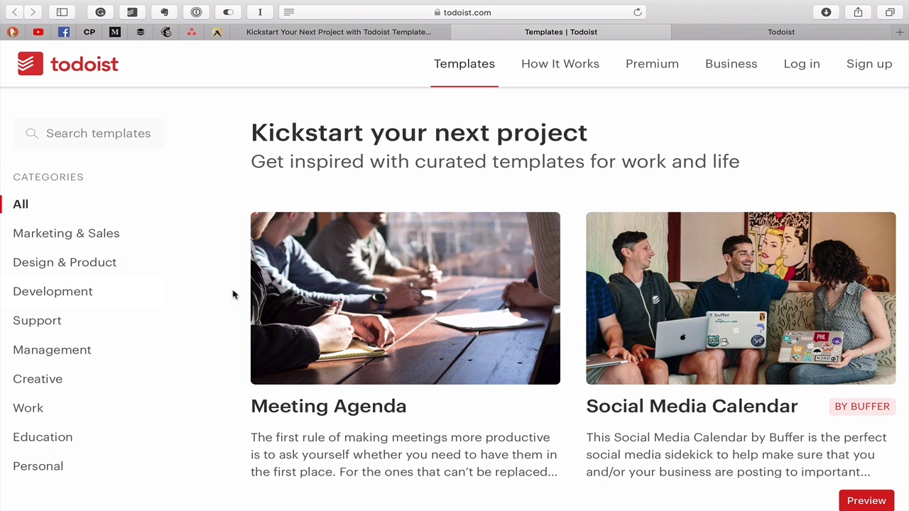
Scroll to the Marketing & Sales section and preview the Blog Post template
{"action": "scroll", "coordinate": [309, 300], "scroll_direction": "down", "scroll_amount": 3}
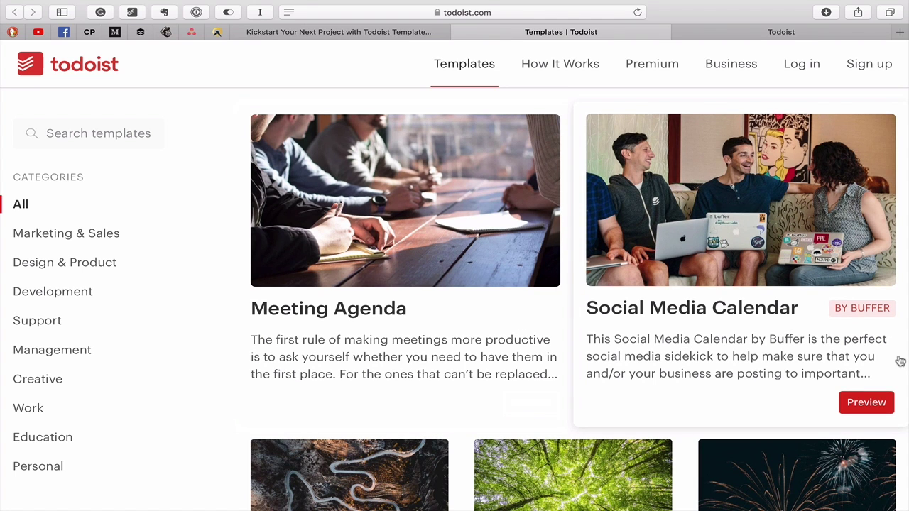
{"action": "scroll", "coordinate": [771, 366], "scroll_direction": "down", "scroll_amount": 8}
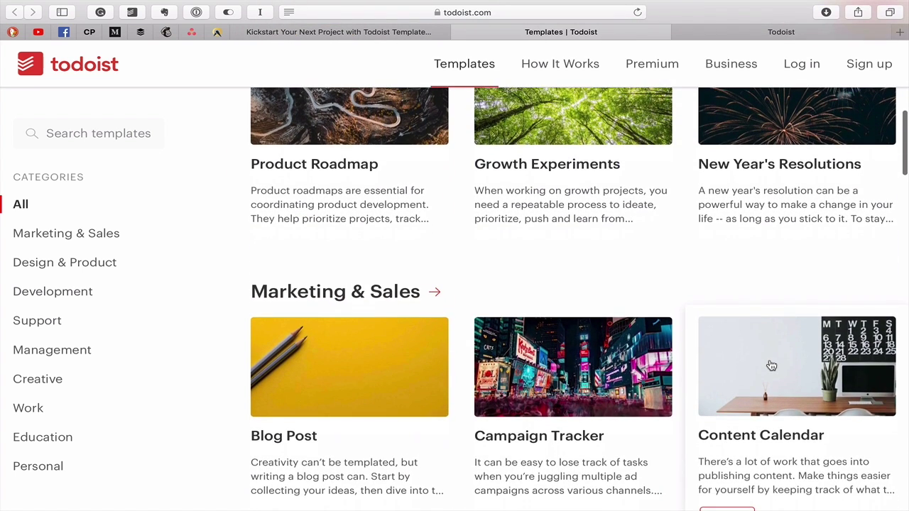
{"action": "scroll", "coordinate": [772, 366], "scroll_direction": "down", "scroll_amount": 2}
{"action": "scroll", "coordinate": [772, 366], "scroll_direction": "down", "scroll_amount": 4}
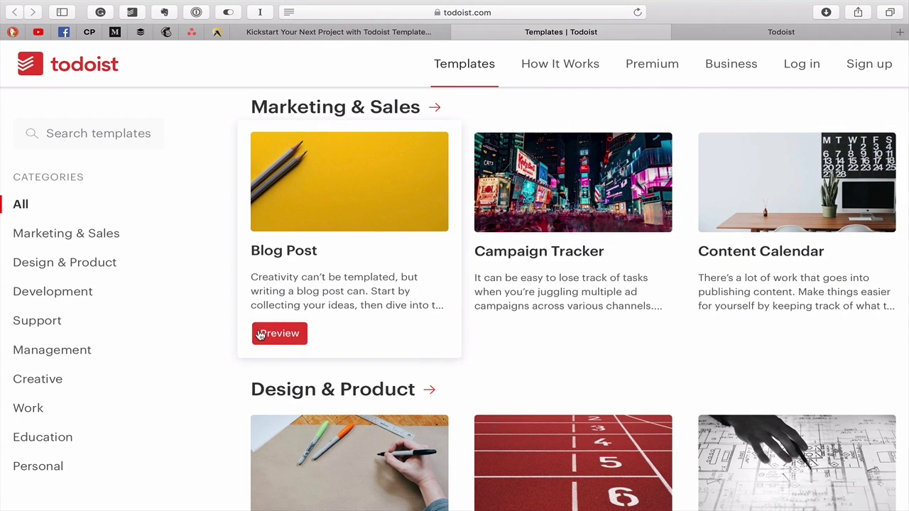
{"action": "left_click", "coordinate": [279, 334]}
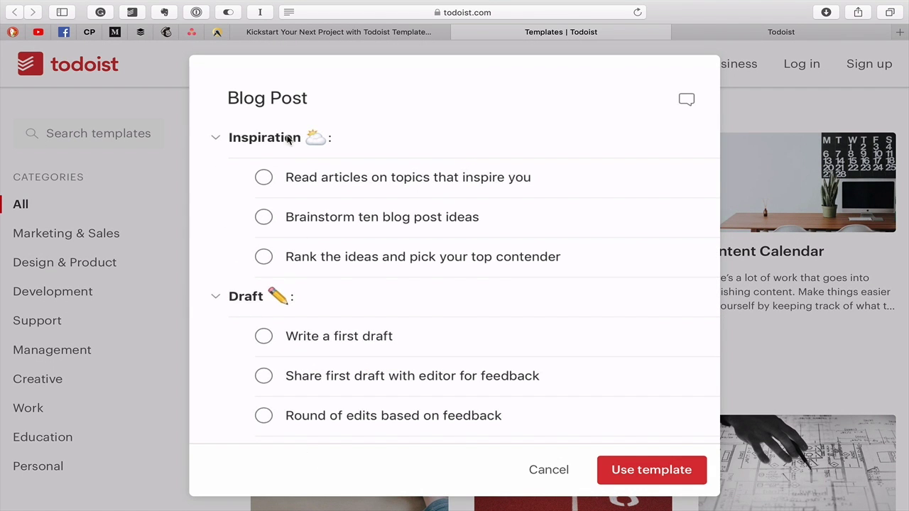
Look over the Blog Post template's tasks and add the template to your projects
{"action": "scroll", "coordinate": [325, 377], "scroll_direction": "down", "scroll_amount": 6}
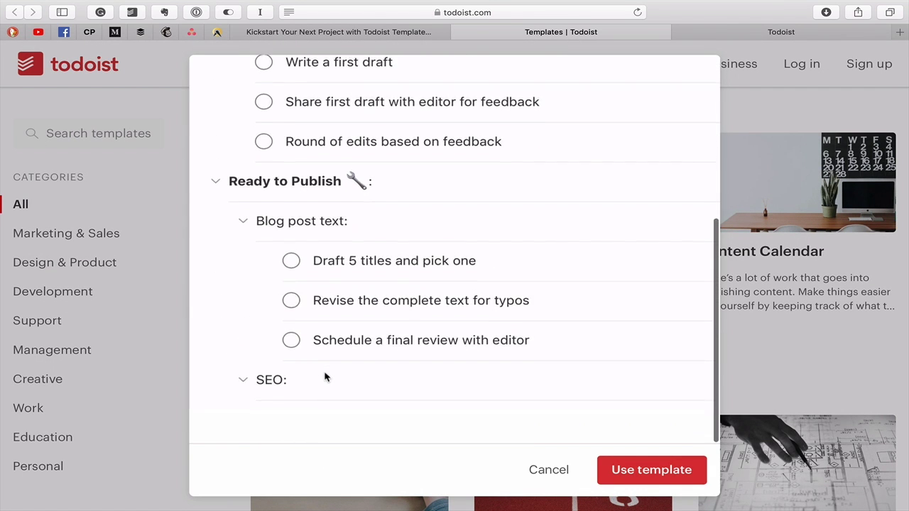
{"action": "scroll", "coordinate": [325, 377], "scroll_direction": "up", "scroll_amount": 6}
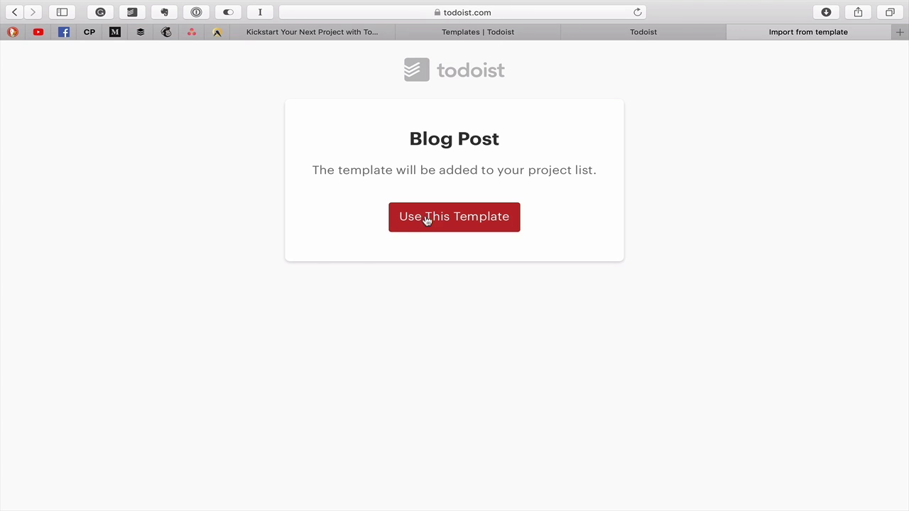
{"action": "left_click", "coordinate": [443, 220]}
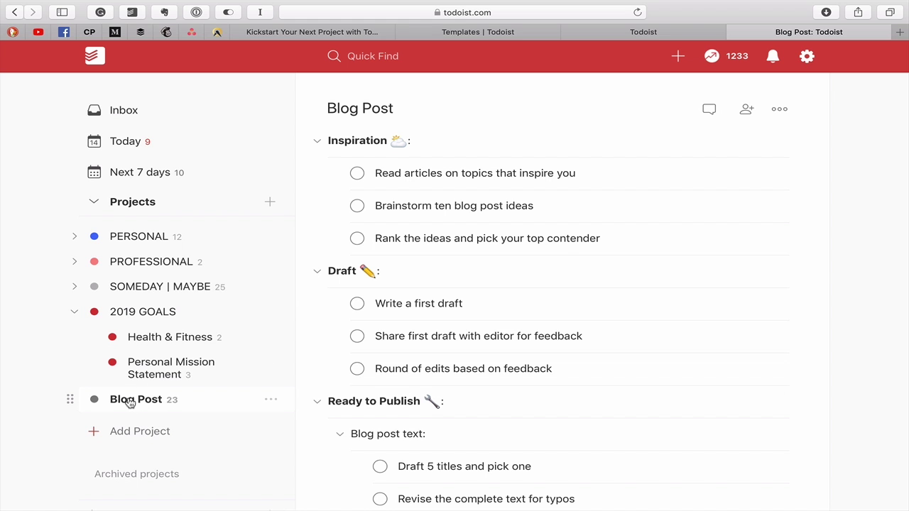
Scroll through the new 23-task Blog Post project, then open its '...' options in the sidebar
{"action": "scroll", "coordinate": [424, 245], "scroll_direction": "down", "scroll_amount": 5}
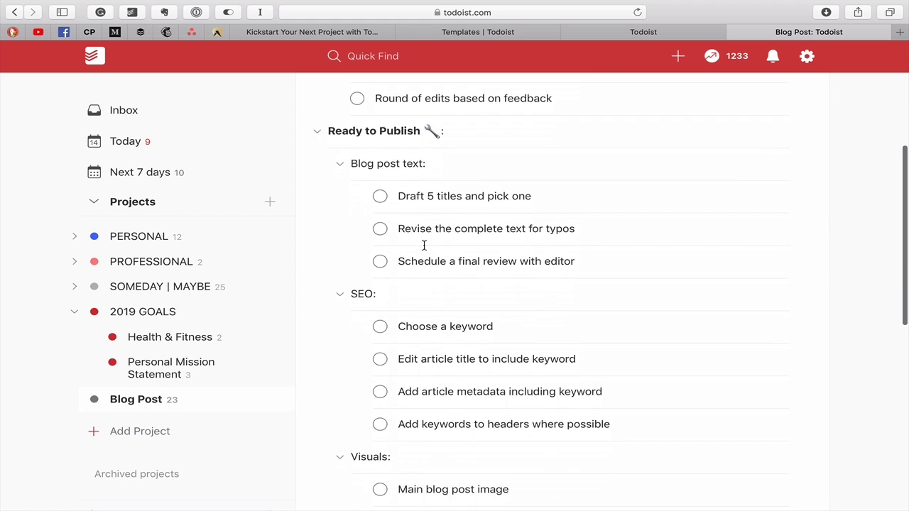
{"action": "scroll", "coordinate": [424, 245], "scroll_direction": "down", "scroll_amount": 8}
{"action": "scroll", "coordinate": [424, 245], "scroll_direction": "up", "scroll_amount": 12}
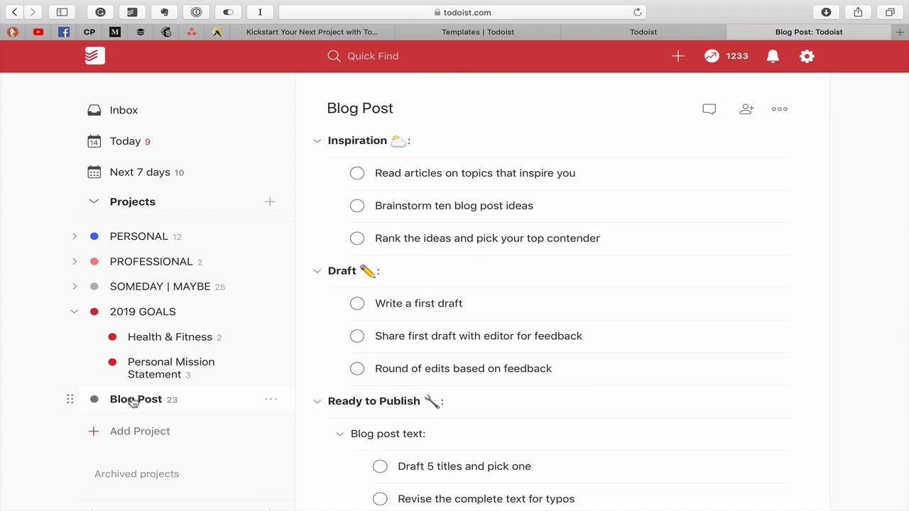
{"action": "left_click", "coordinate": [271, 400]}
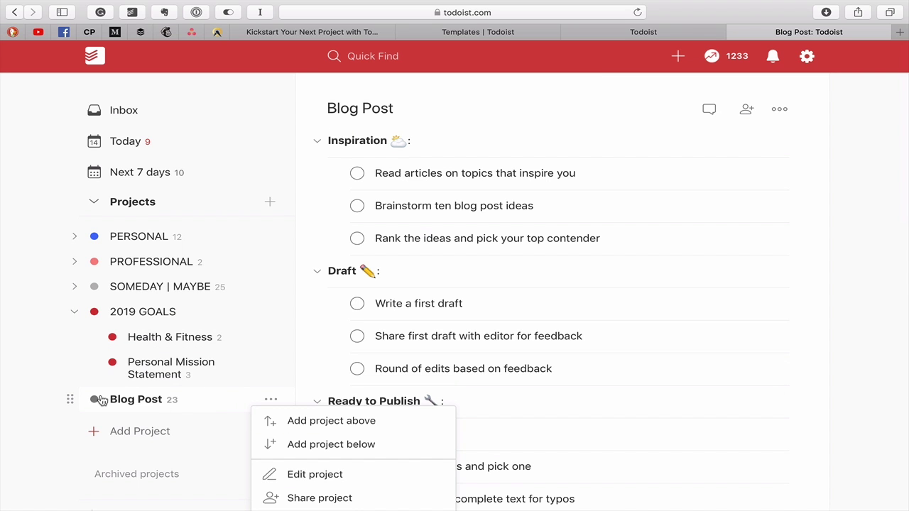
Edit the Blog Post project to make its colour orange and save it
{"action": "left_click", "coordinate": [102, 402]}
{"action": "scroll", "coordinate": [125, 398], "scroll_direction": "down", "scroll_amount": 1}
{"action": "scroll", "coordinate": [177, 408], "scroll_direction": "up", "scroll_amount": 1}
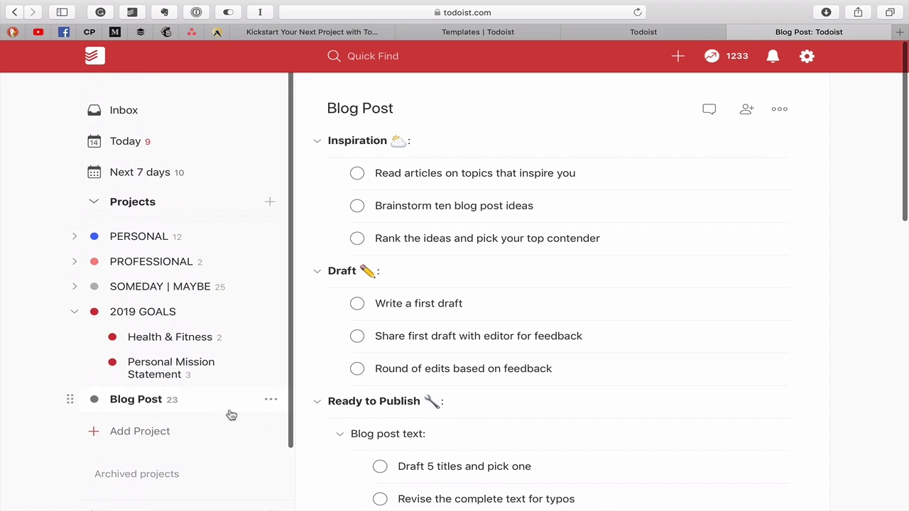
{"action": "left_click", "coordinate": [270, 399]}
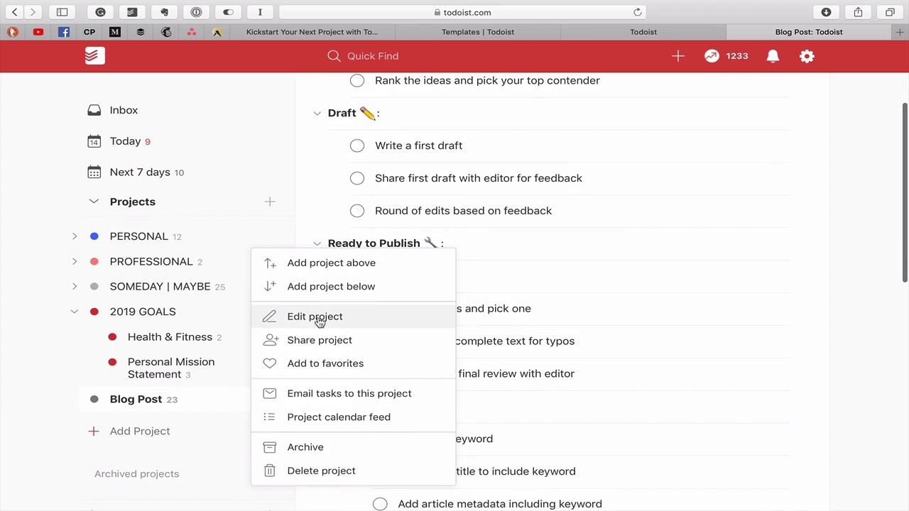
{"action": "left_click", "coordinate": [319, 322]}
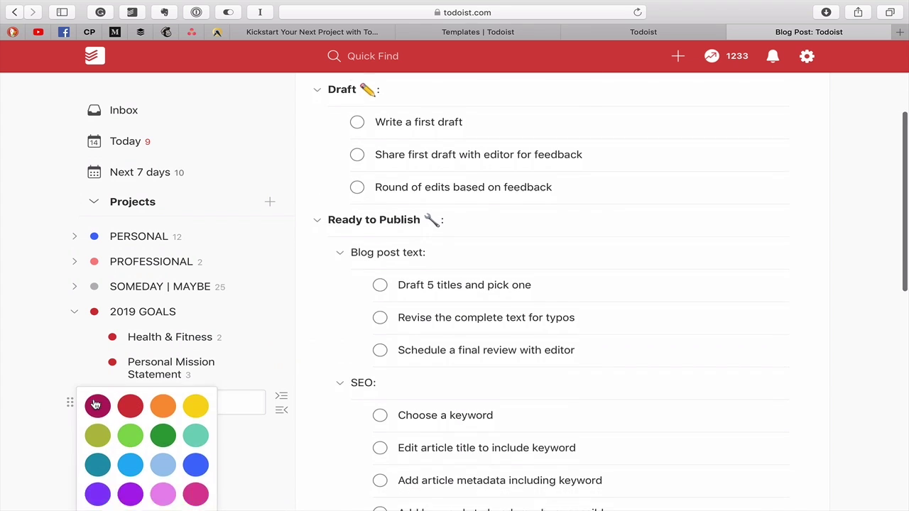
{"action": "left_click", "coordinate": [163, 348]}
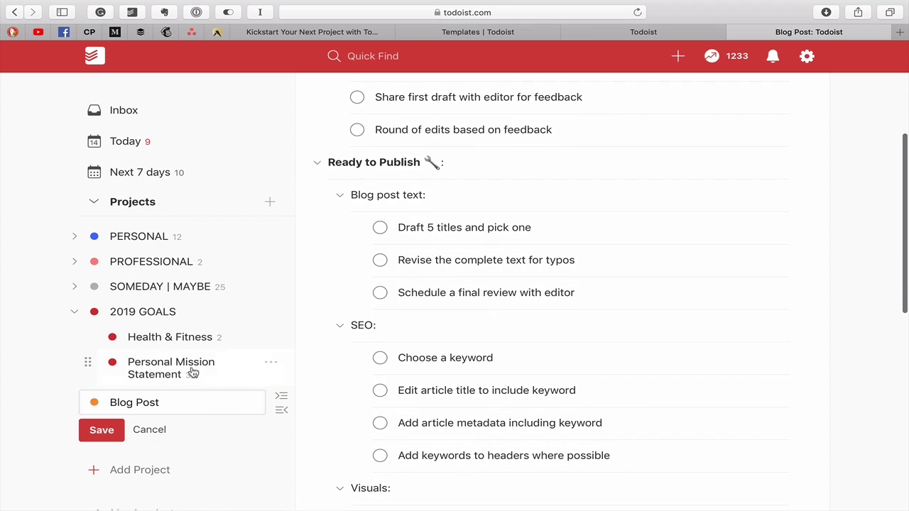
{"action": "left_click", "coordinate": [101, 429]}
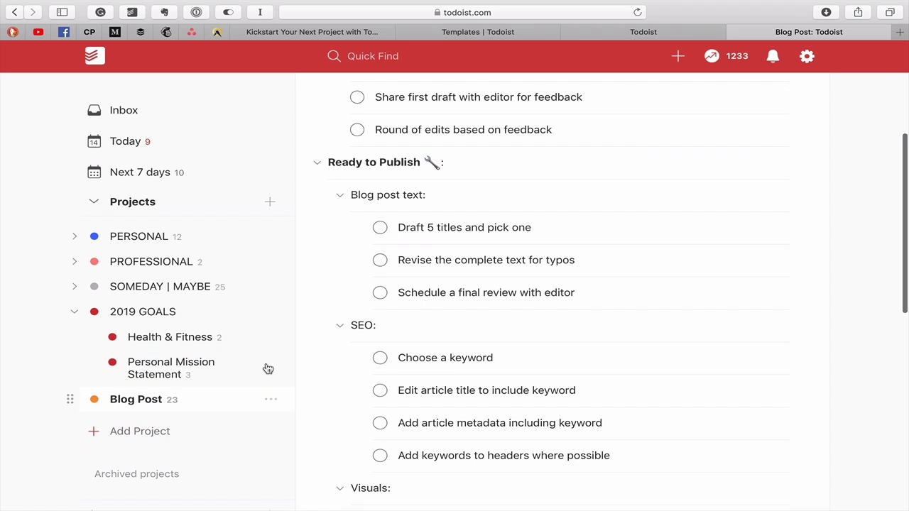
Inspect the task 'Revise the complete text for typos' without changing it, then return to the templates gallery
{"action": "left_click", "coordinate": [456, 262]}
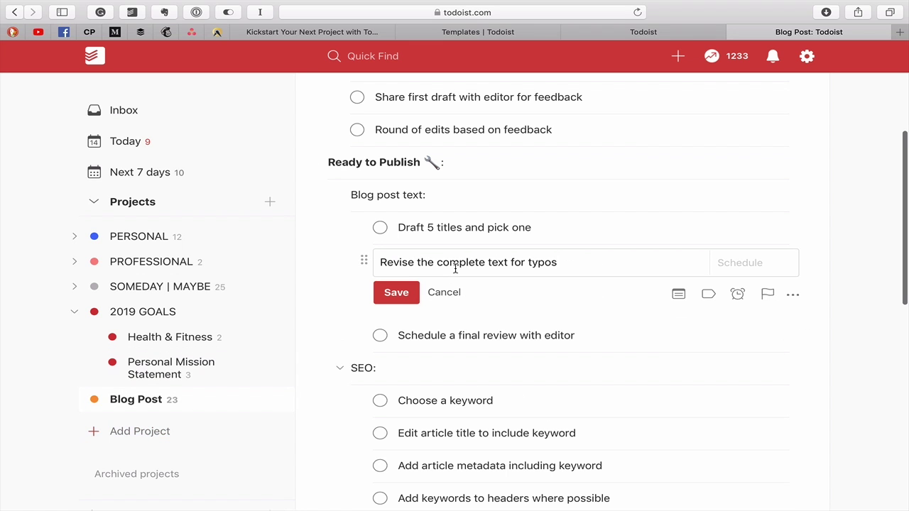
{"action": "key", "text": "super+a"}
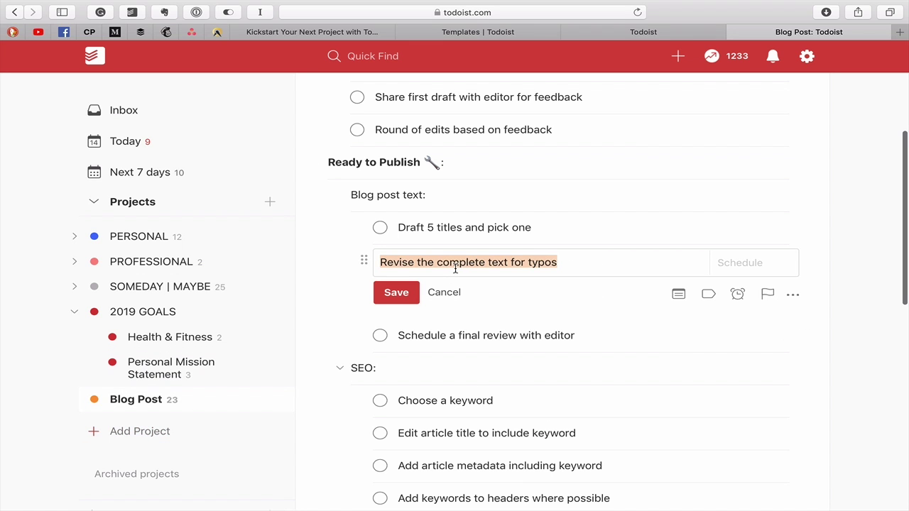
{"action": "left_click", "coordinate": [398, 292]}
{"action": "scroll", "coordinate": [521, 217], "scroll_direction": "up", "scroll_amount": 5}
{"action": "scroll", "coordinate": [521, 217], "scroll_direction": "down", "scroll_amount": 10}
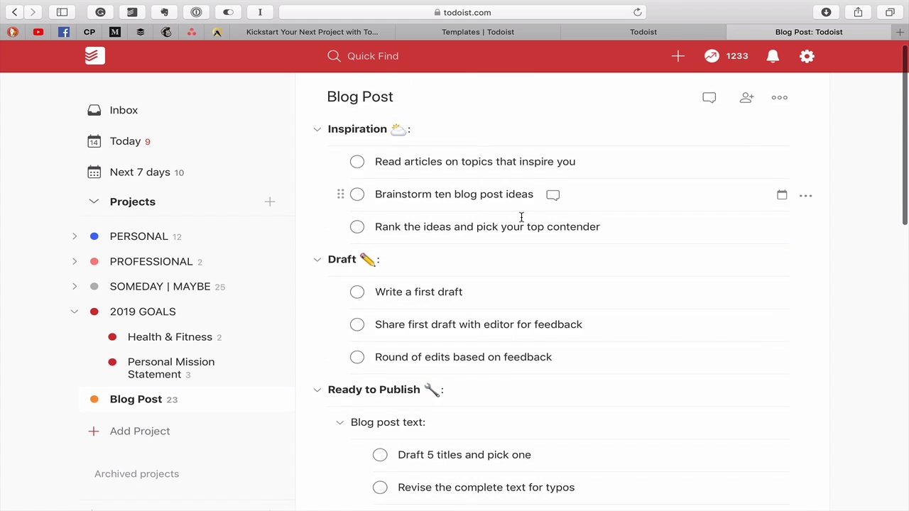
{"action": "scroll", "coordinate": [521, 217], "scroll_direction": "up", "scroll_amount": 8}
{"action": "scroll", "coordinate": [521, 217], "scroll_direction": "up", "scroll_amount": 2}
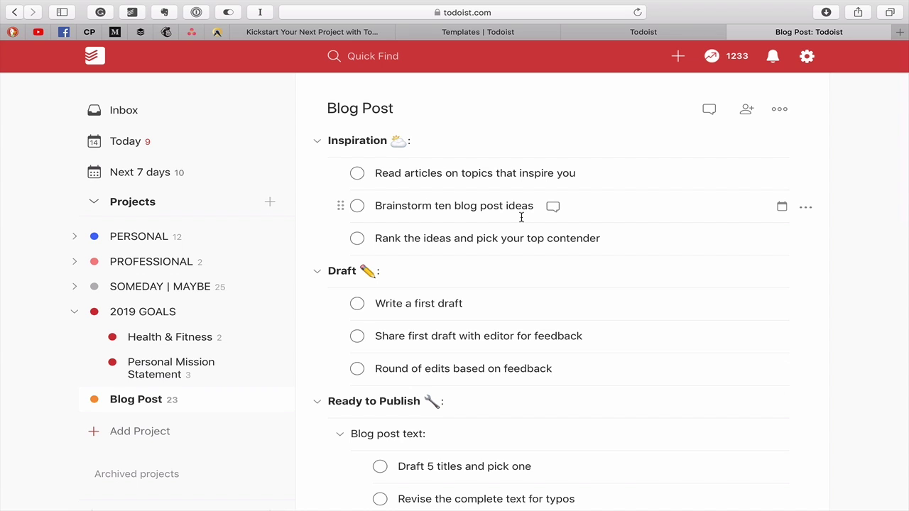
{"action": "left_click", "coordinate": [520, 29]}
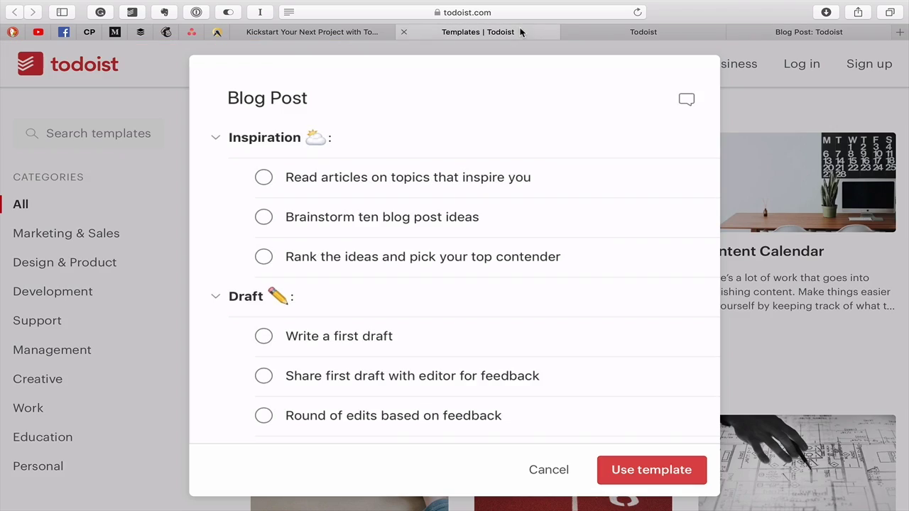
Dismiss the Blog Post preview, browse the gallery, and filter it to Personal templates
{"action": "left_click", "coordinate": [559, 469]}
{"action": "scroll", "coordinate": [517, 345], "scroll_direction": "down", "scroll_amount": 15}
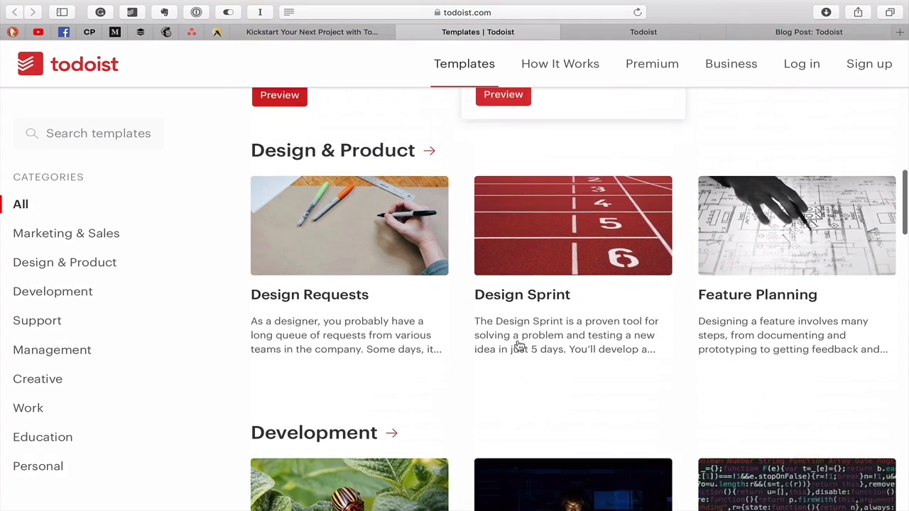
{"action": "scroll", "coordinate": [519, 346], "scroll_direction": "down", "scroll_amount": 15}
{"action": "scroll", "coordinate": [519, 346], "scroll_direction": "up", "scroll_amount": 8}
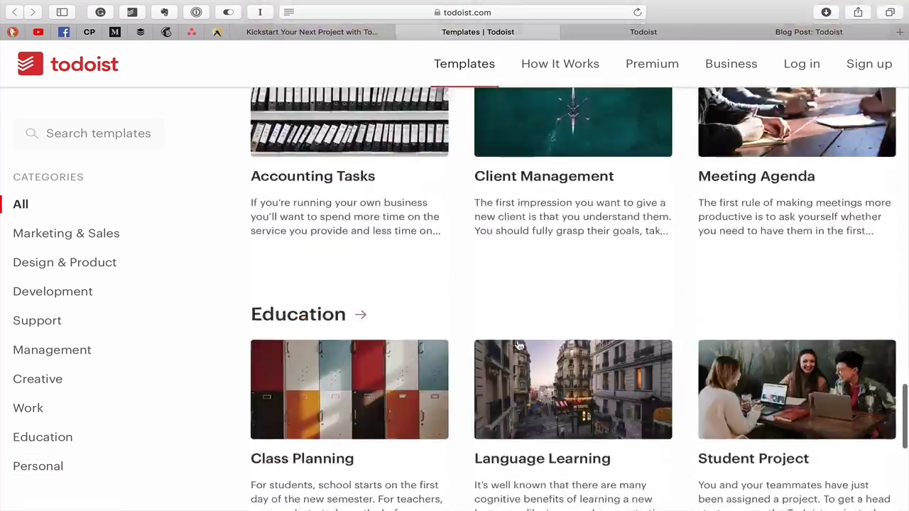
{"action": "scroll", "coordinate": [519, 346], "scroll_direction": "up", "scroll_amount": 20}
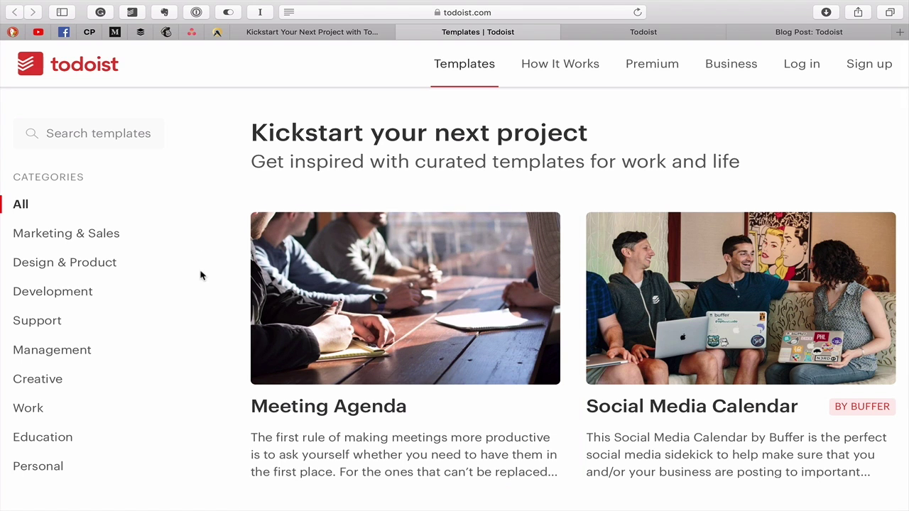
{"action": "scroll", "coordinate": [201, 274], "scroll_direction": "down", "scroll_amount": 3}
{"action": "scroll", "coordinate": [289, 325], "scroll_direction": "down", "scroll_amount": 3}
{"action": "scroll", "coordinate": [291, 326], "scroll_direction": "down", "scroll_amount": 15}
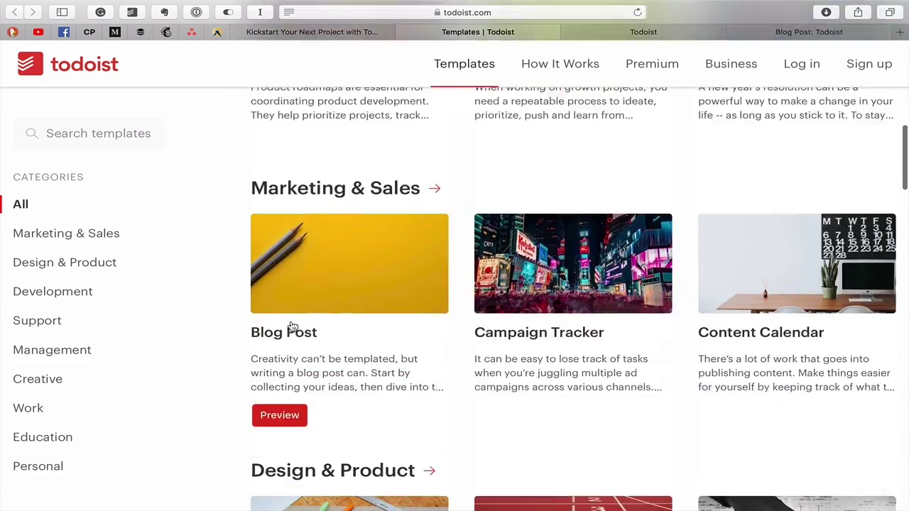
{"action": "scroll", "coordinate": [291, 325], "scroll_direction": "down", "scroll_amount": 15}
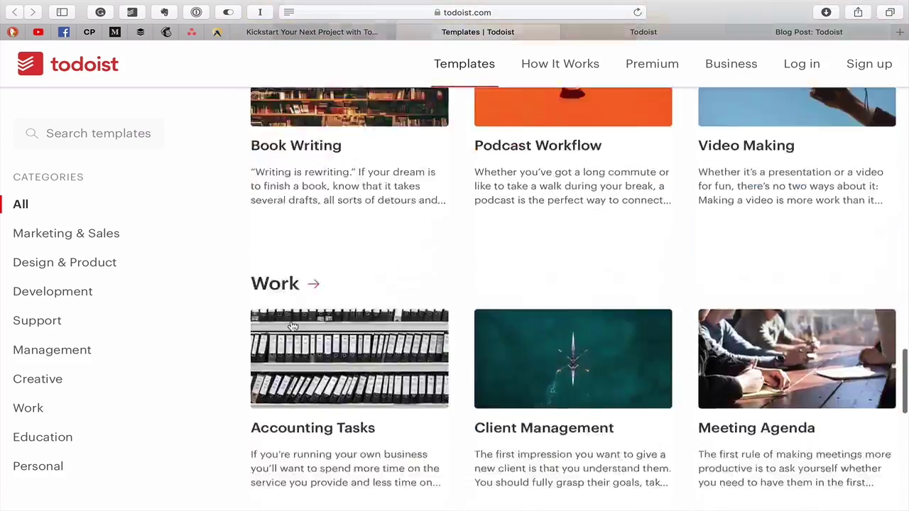
{"action": "scroll", "coordinate": [291, 326], "scroll_direction": "up", "scroll_amount": 8}
{"action": "scroll", "coordinate": [292, 325], "scroll_direction": "up", "scroll_amount": 20}
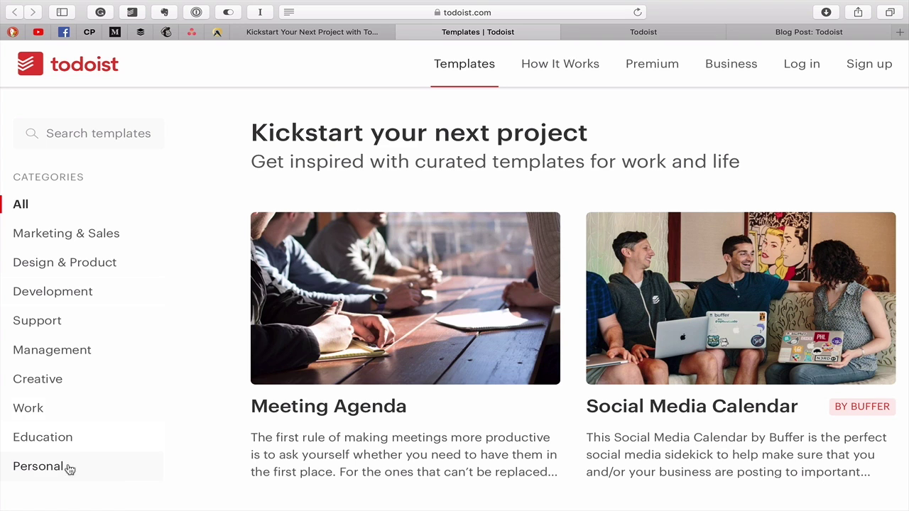
{"action": "left_click", "coordinate": [32, 469]}
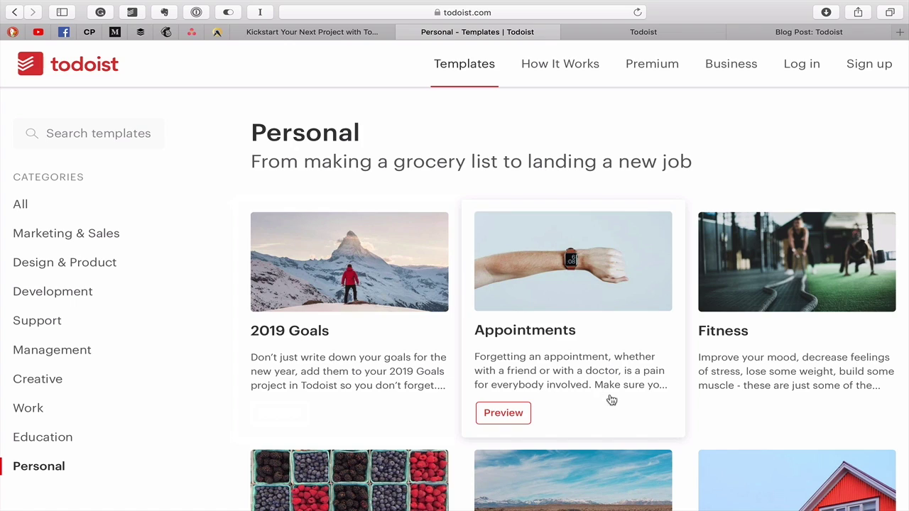
{"action": "scroll", "coordinate": [755, 379], "scroll_direction": "down", "scroll_amount": 5}
{"action": "scroll", "coordinate": [757, 379], "scroll_direction": "down", "scroll_amount": 10}
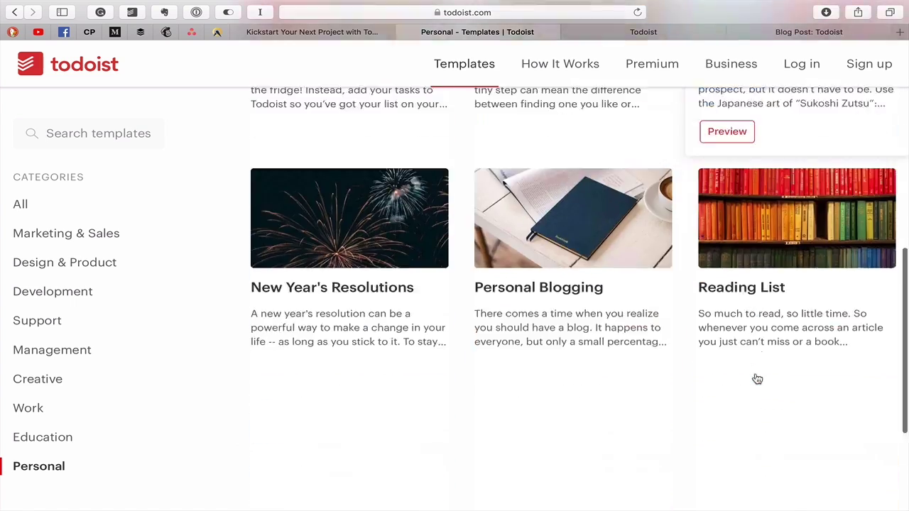
{"action": "scroll", "coordinate": [756, 378], "scroll_direction": "up", "scroll_amount": 8}
{"action": "scroll", "coordinate": [755, 373], "scroll_direction": "up", "scroll_amount": 8}
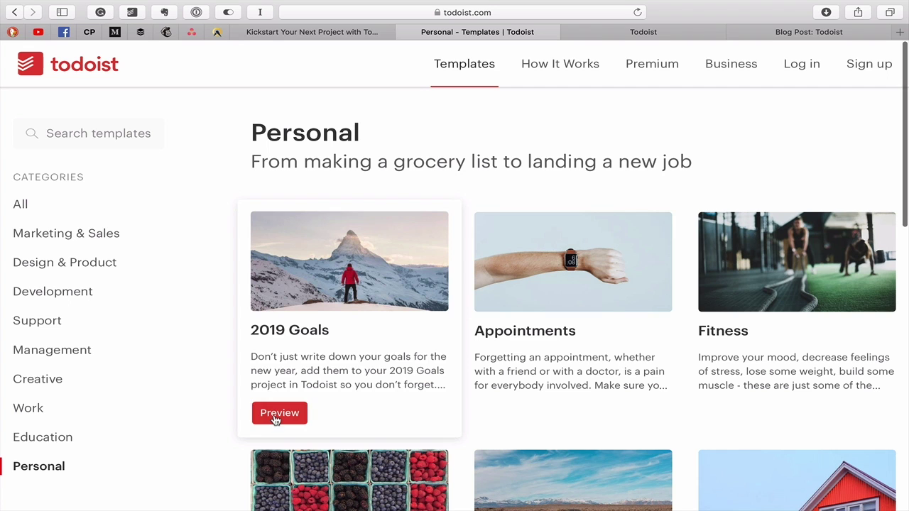
{"action": "left_click", "coordinate": [278, 415]}
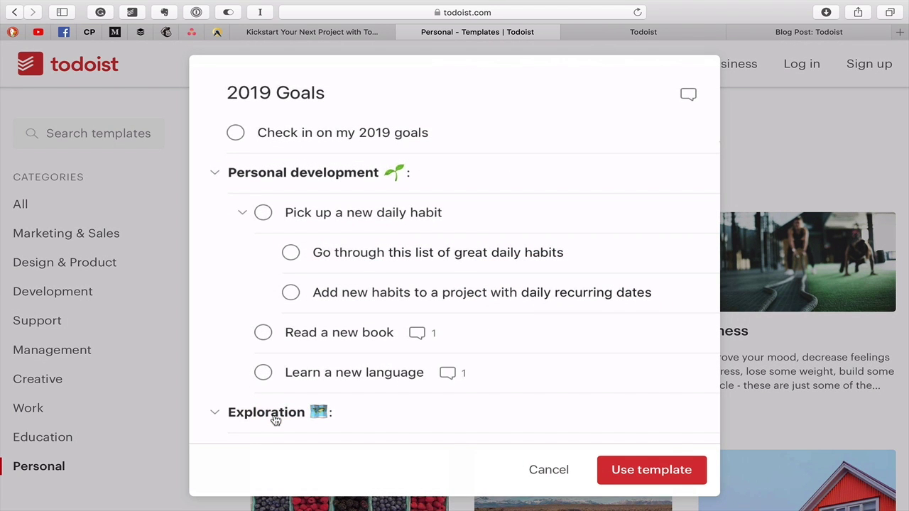
{"action": "left_click", "coordinate": [548, 471]}
{"action": "scroll", "coordinate": [421, 324], "scroll_direction": "down", "scroll_amount": 6}
{"action": "scroll", "coordinate": [424, 330], "scroll_direction": "up", "scroll_amount": 6}
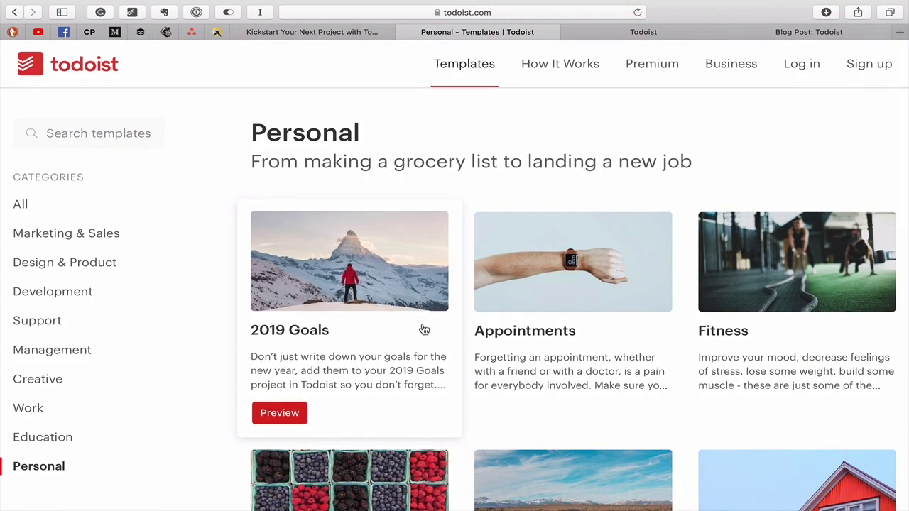